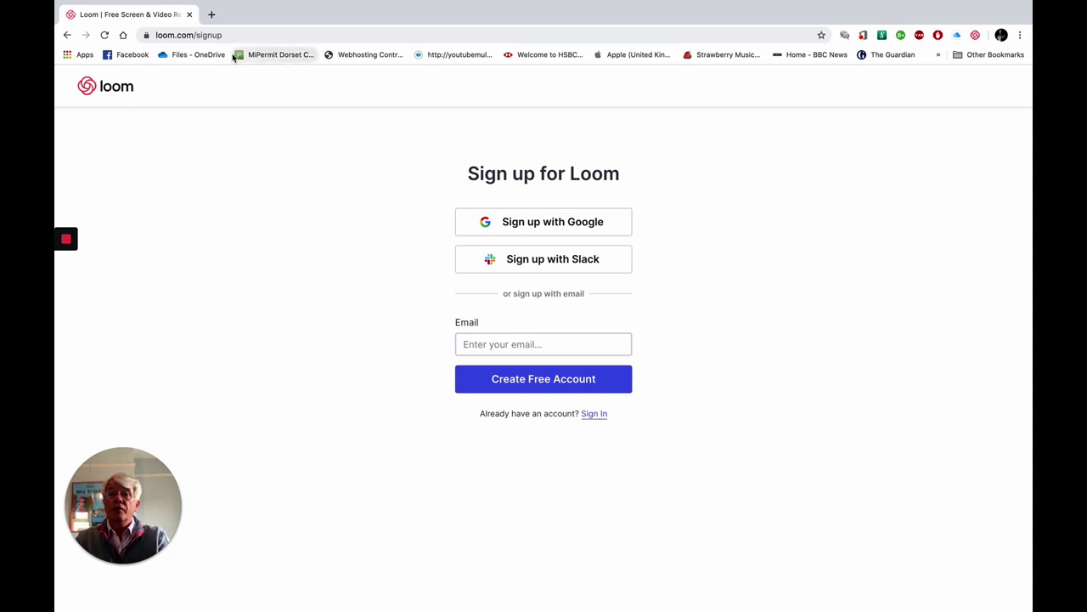
Open the Loom desktop recorder and enlarge the round webcam bubble to the bigger size.
{"action": "mouse_move", "coordinate": [397, 4]}
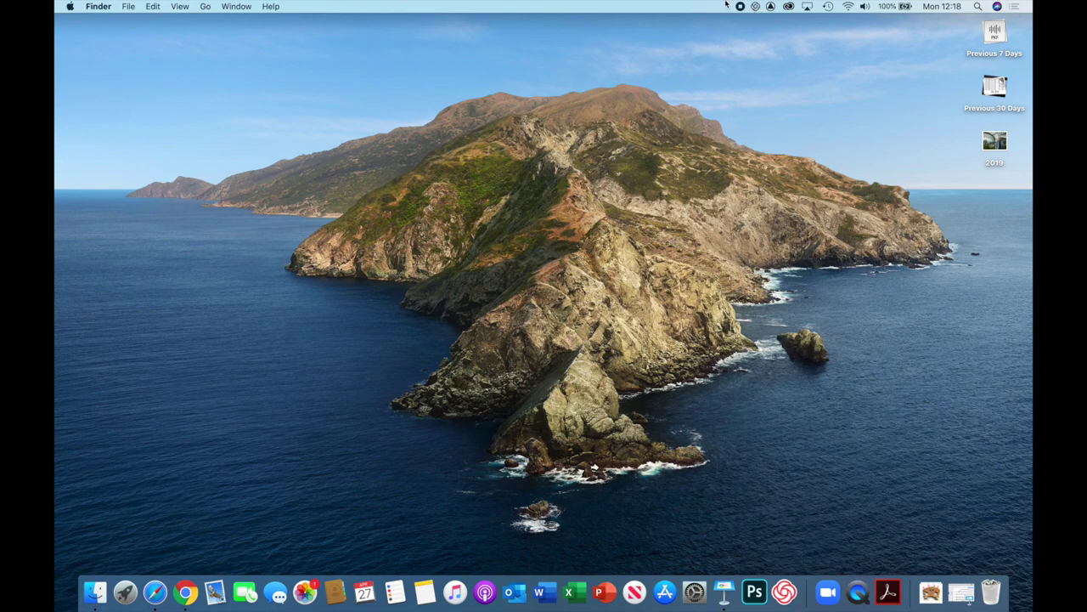
{"action": "left_click", "coordinate": [756, 7]}
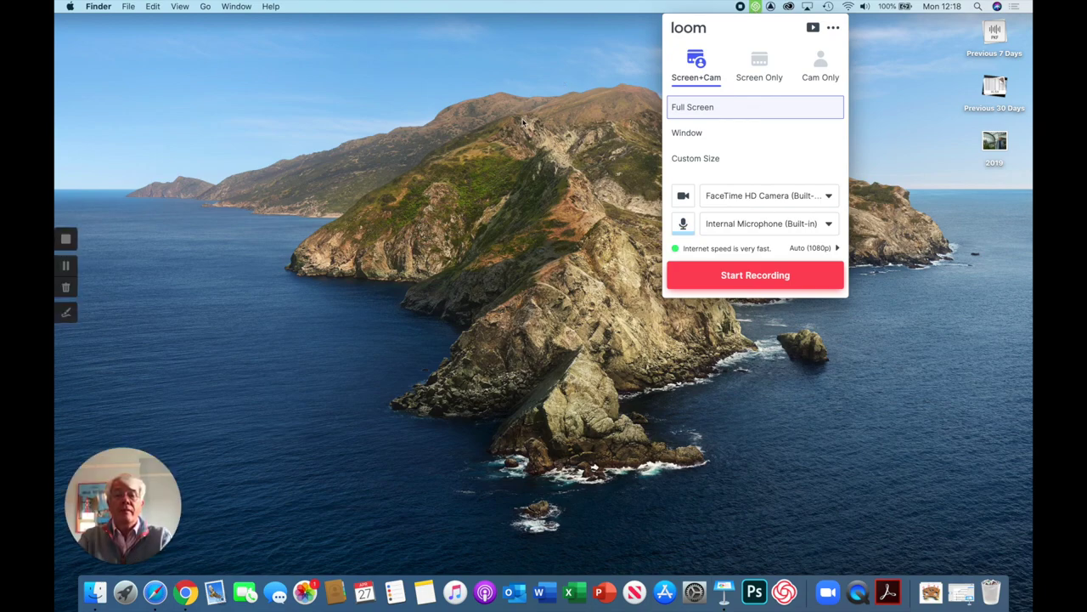
{"action": "mouse_move", "coordinate": [132, 535]}
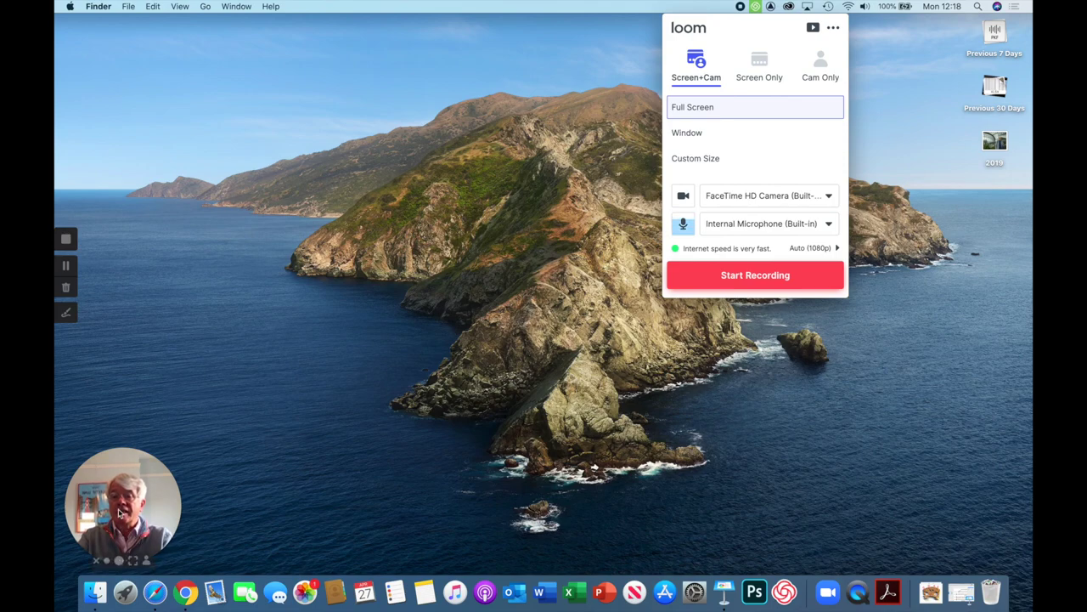
{"action": "left_click", "coordinate": [118, 561]}
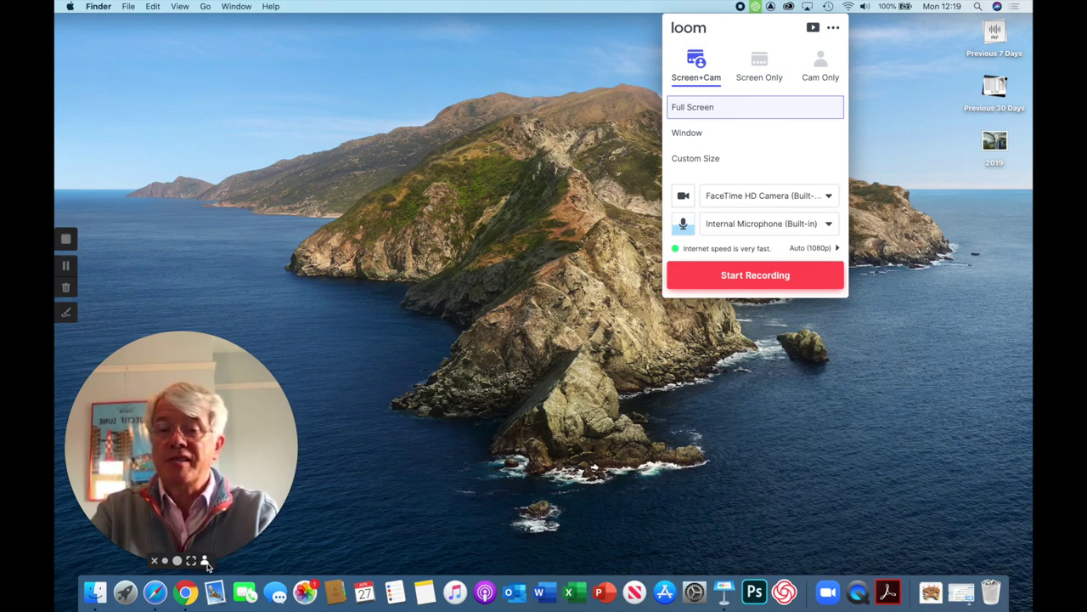
Start a full-screen recording with screen and camera, and shrink the webcam bubble to its small size.
{"action": "mouse_move", "coordinate": [194, 568]}
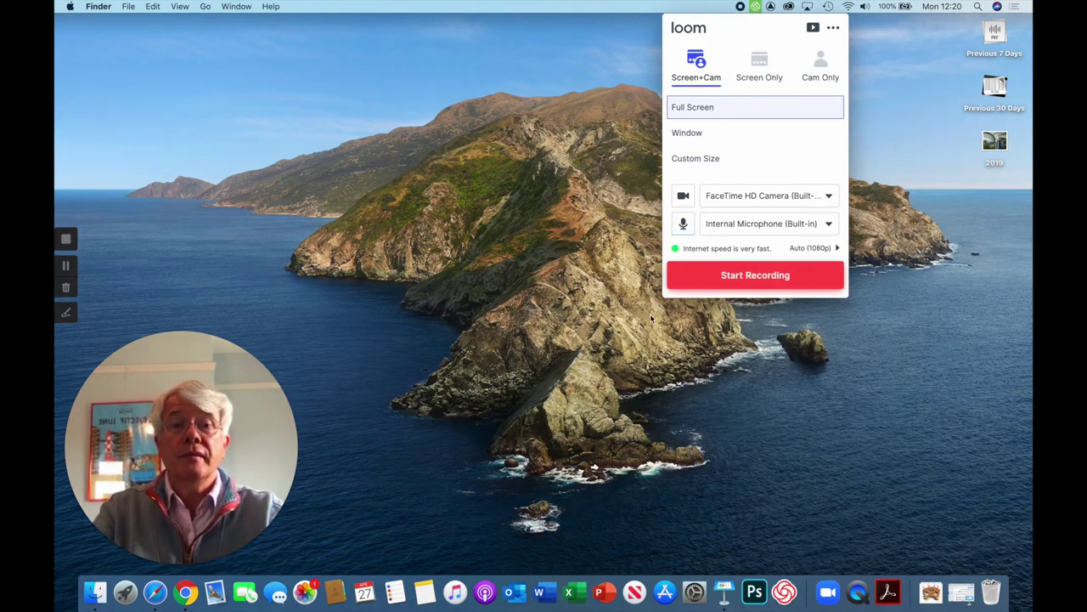
{"action": "left_click", "coordinate": [761, 277]}
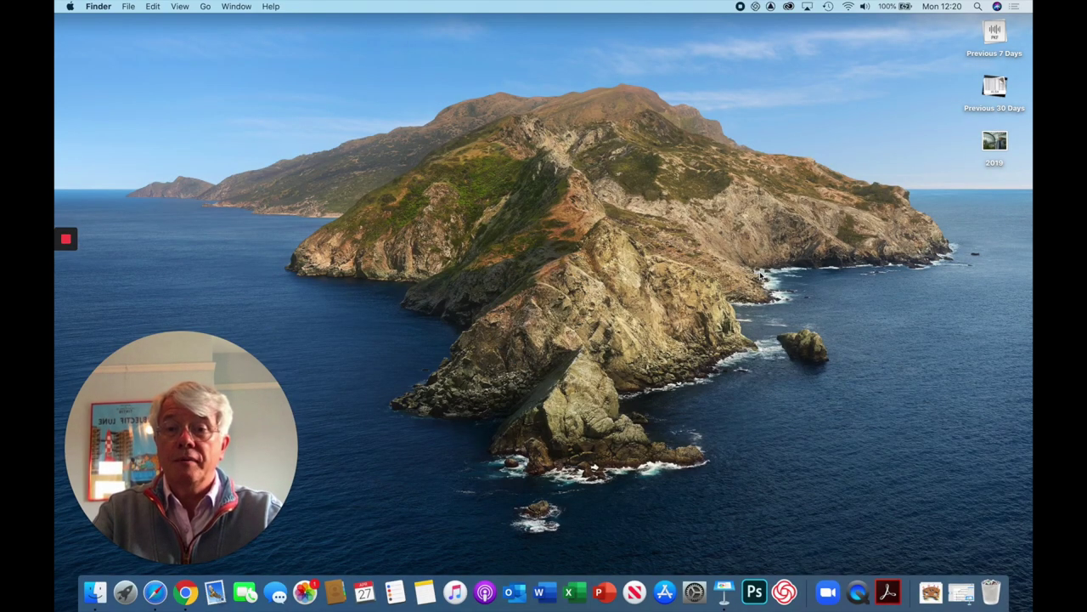
{"action": "mouse_move", "coordinate": [162, 430]}
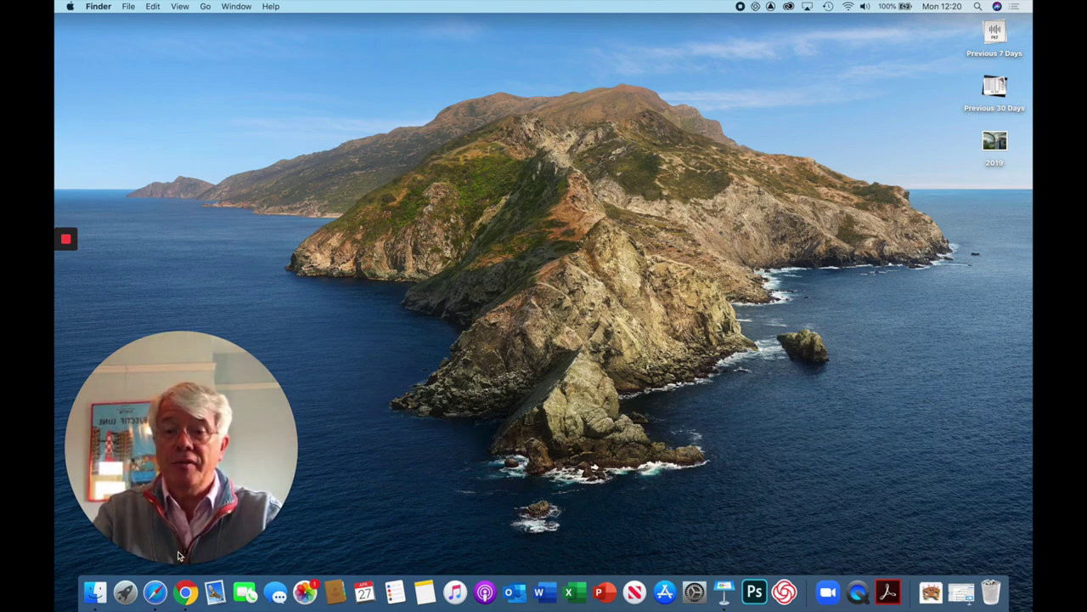
{"action": "mouse_move", "coordinate": [164, 565]}
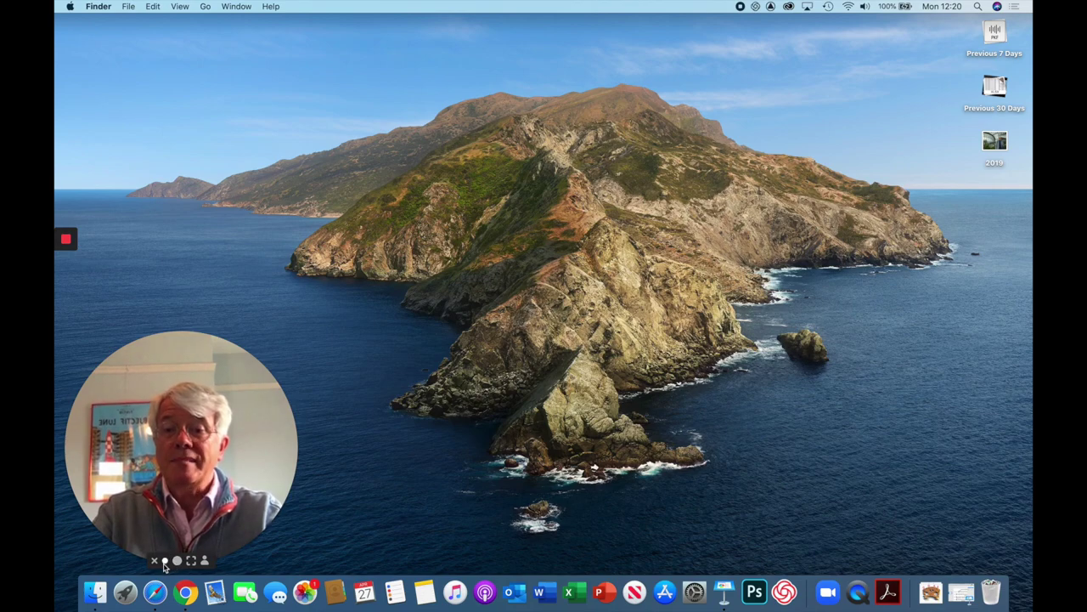
{"action": "left_click", "coordinate": [165, 562]}
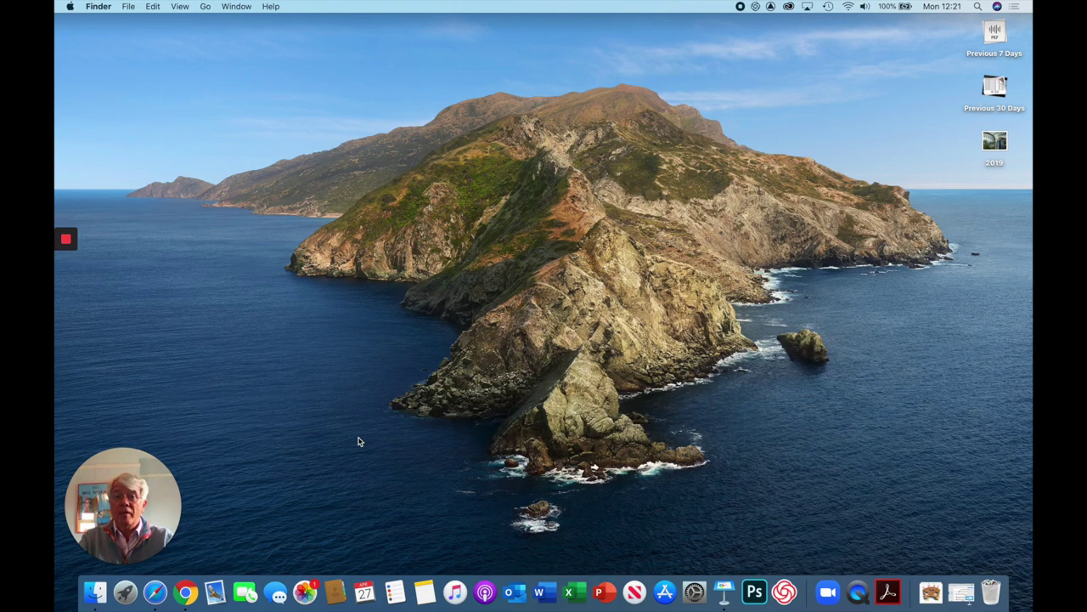
Switch to the Primary School Recorder Slides 2019 presentation in Keynote, make its window full screen and play the slideshow from the "Got the E B G B's!" slide.
{"action": "mouse_move", "coordinate": [132, 521]}
{"action": "left_click", "coordinate": [725, 591]}
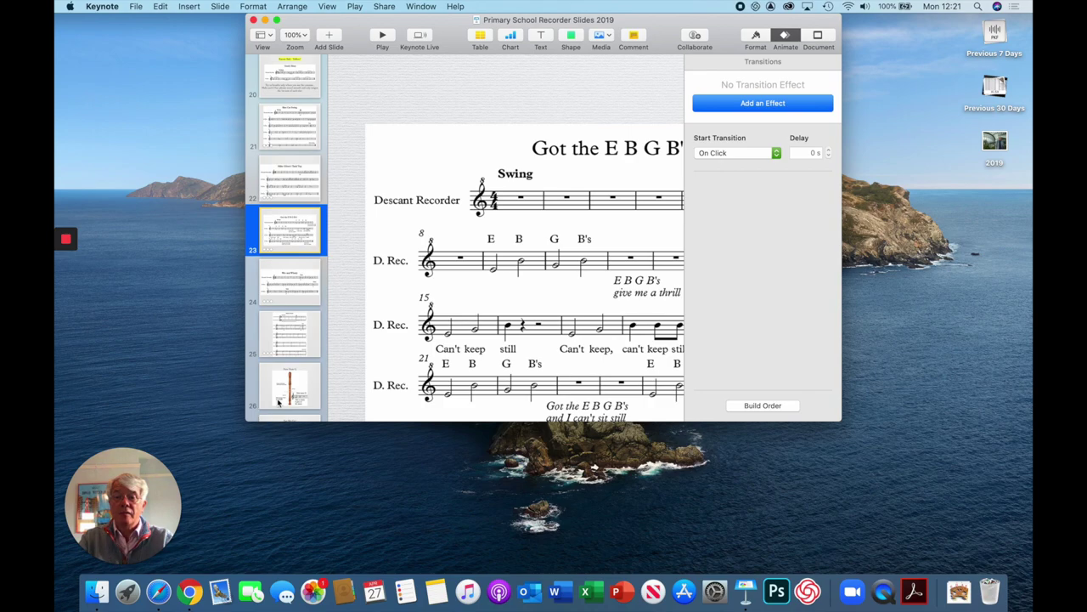
{"action": "left_click", "coordinate": [277, 20]}
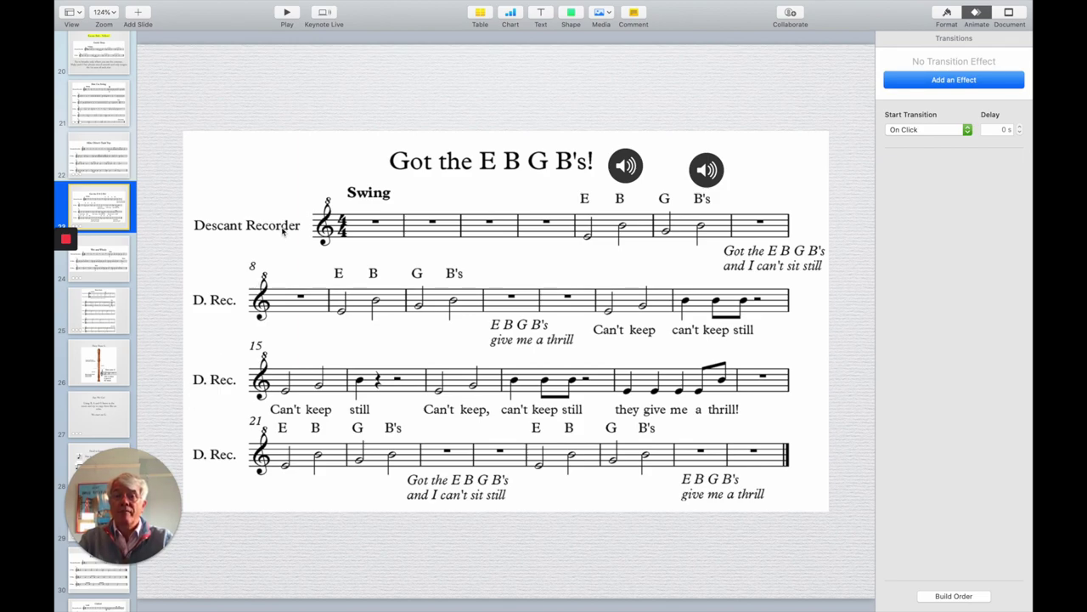
{"action": "left_click", "coordinate": [287, 15]}
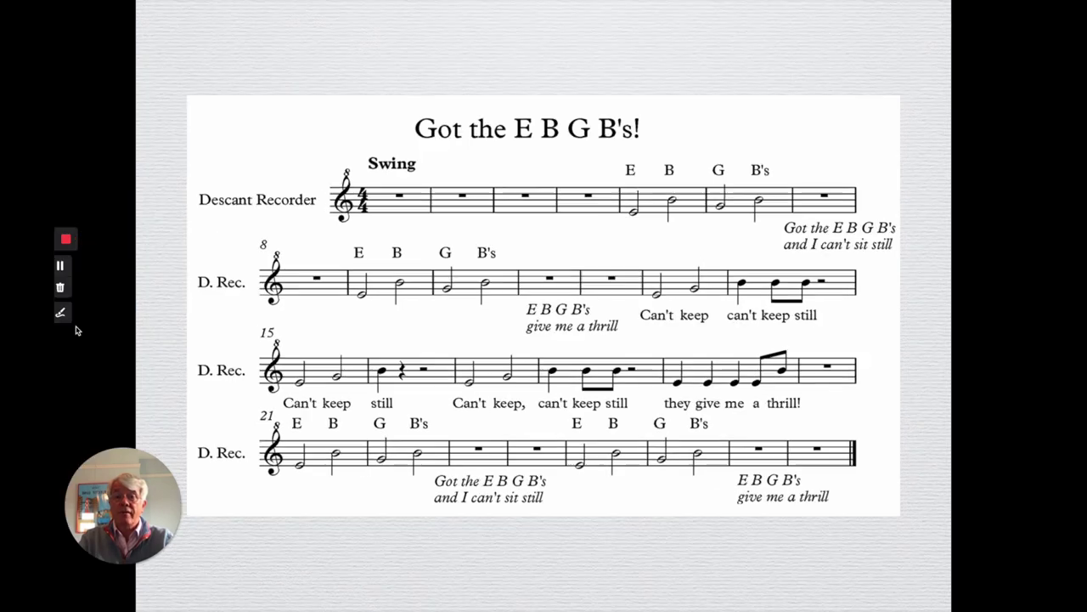
{"action": "mouse_move", "coordinate": [71, 265]}
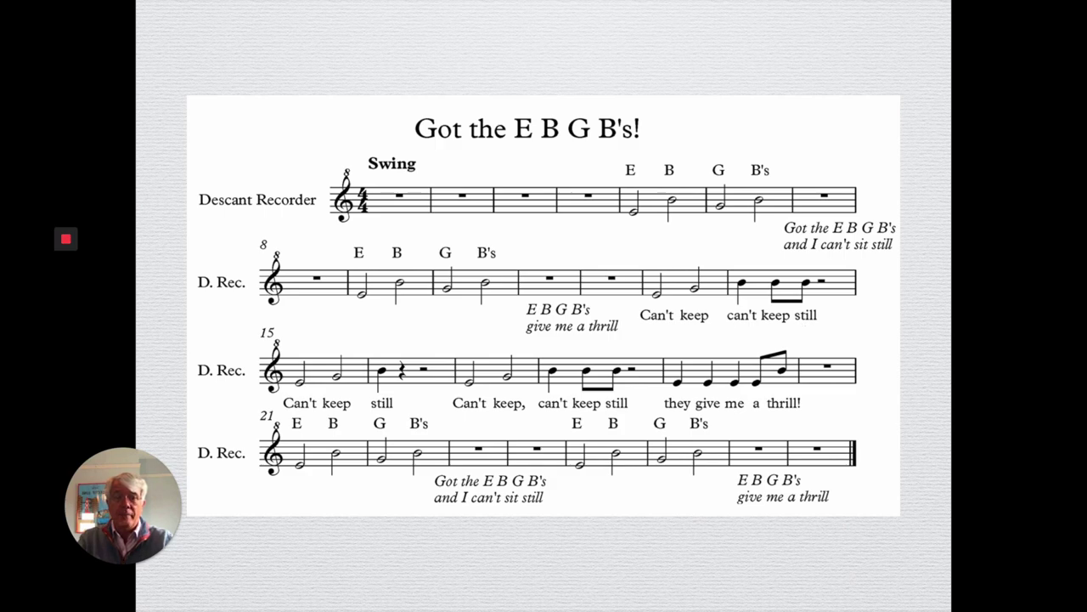
Enlarge the webcam bubble over the music slide.
{"action": "mouse_move", "coordinate": [136, 506]}
{"action": "left_click", "coordinate": [123, 560]}
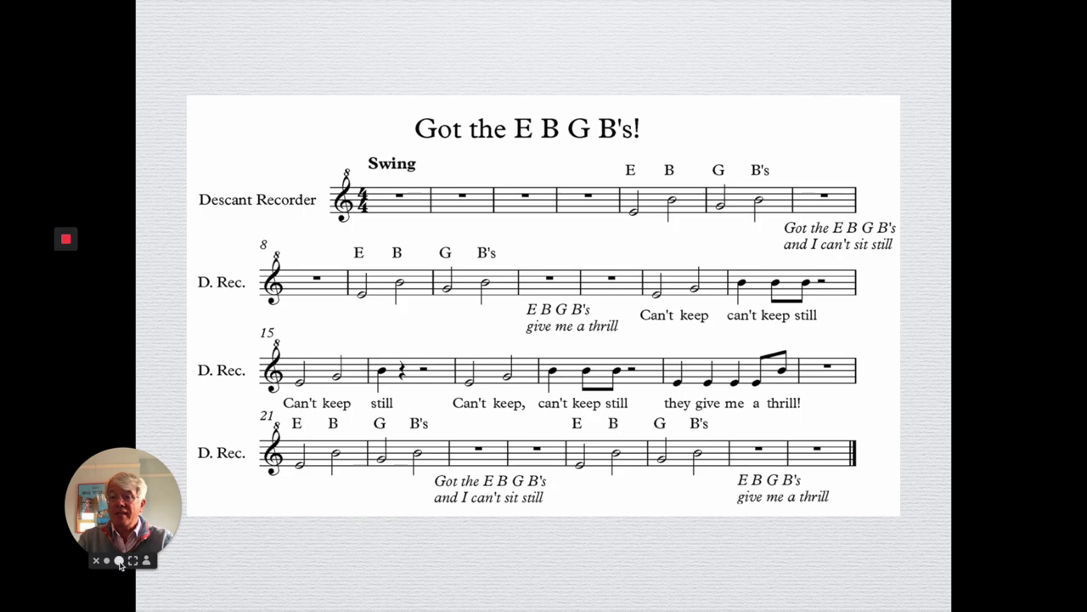
{"action": "left_click", "coordinate": [121, 563]}
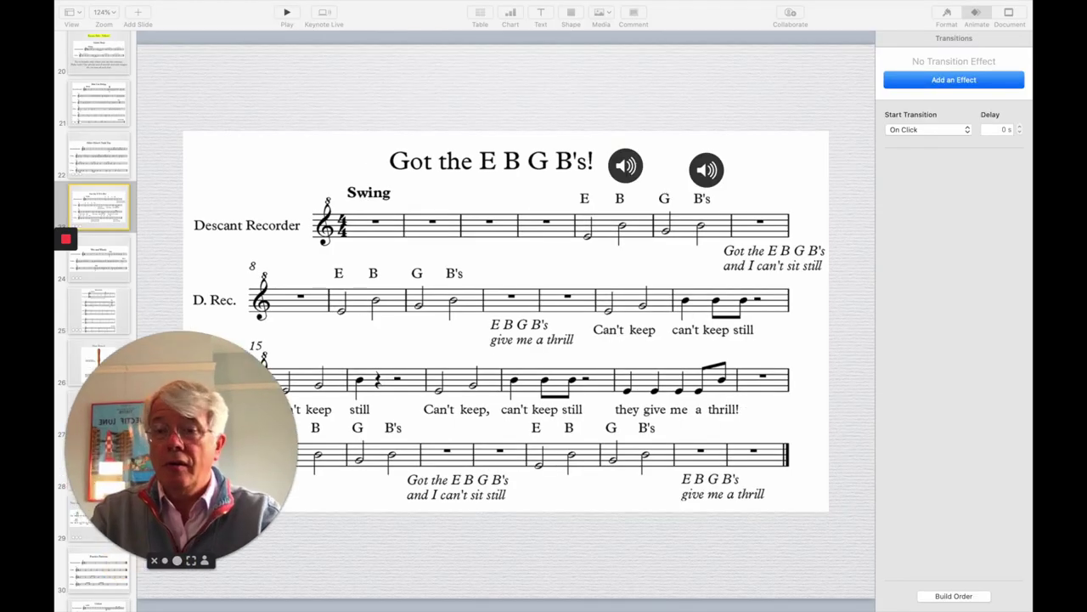
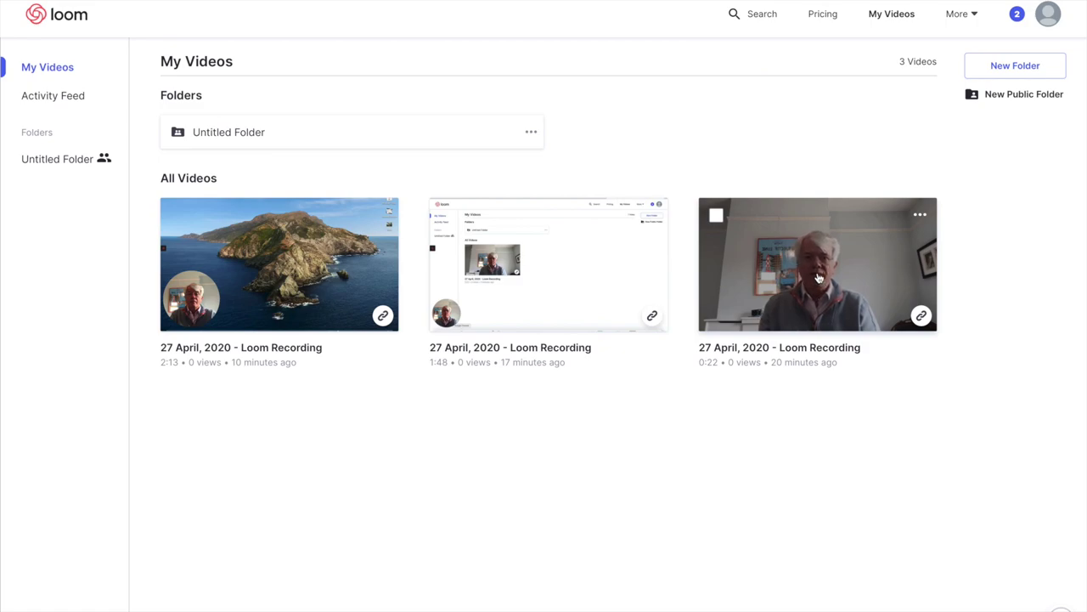
Open the 22-second recording from the My Videos library, play it and pause it near the end.
{"action": "left_click", "coordinate": [818, 278]}
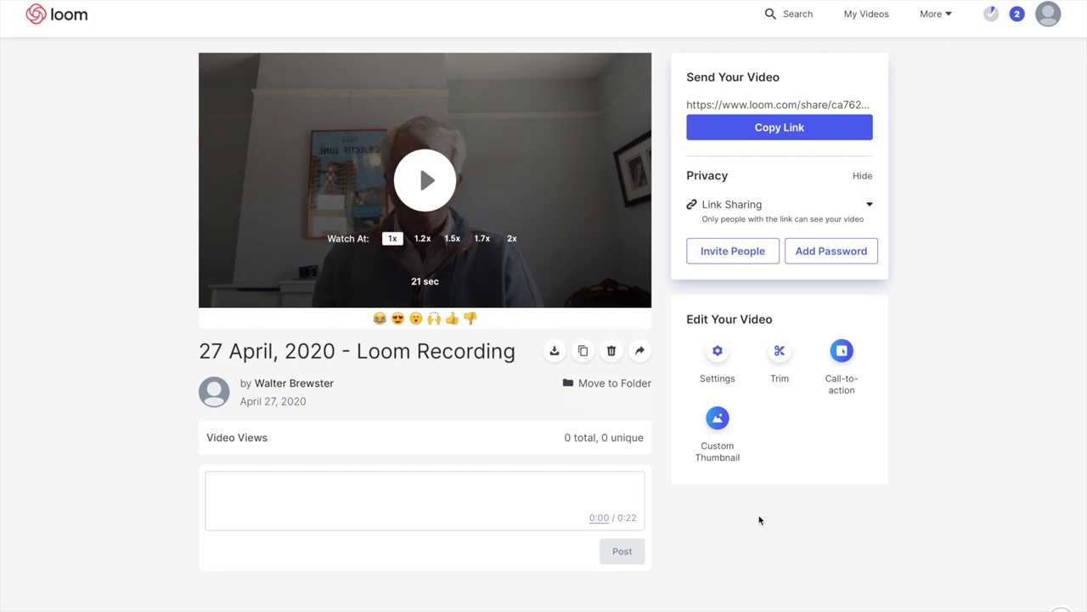
{"action": "left_click", "coordinate": [428, 185]}
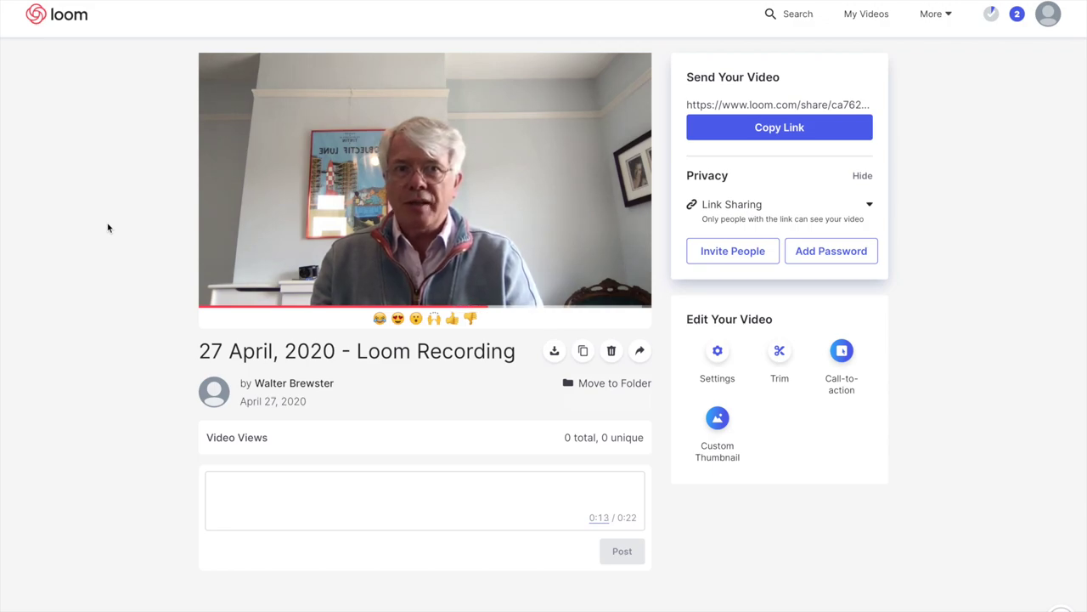
{"action": "mouse_move", "coordinate": [357, 232]}
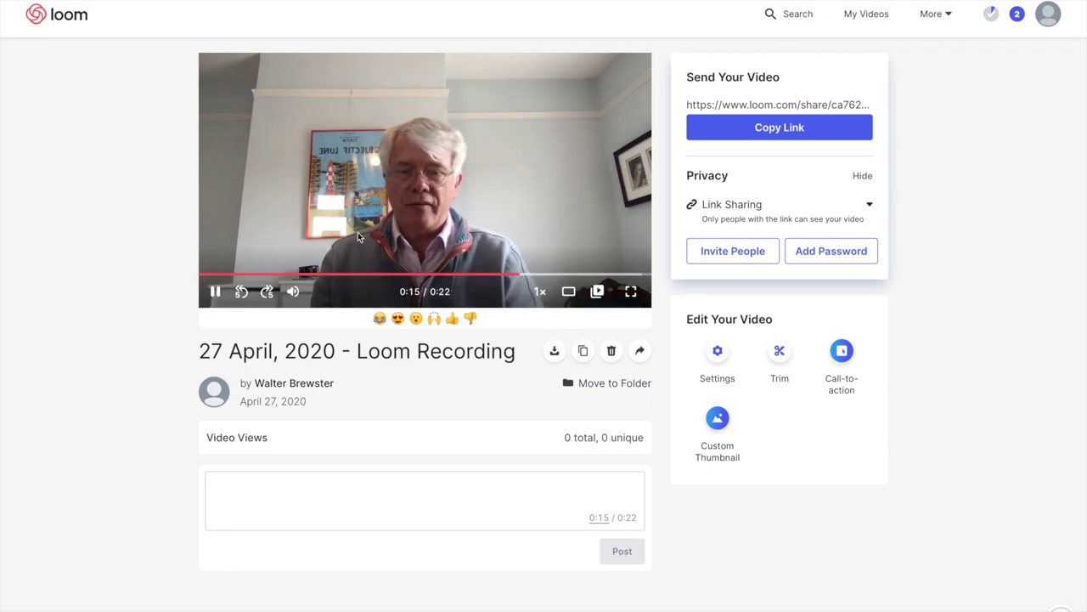
{"action": "left_click", "coordinate": [215, 292]}
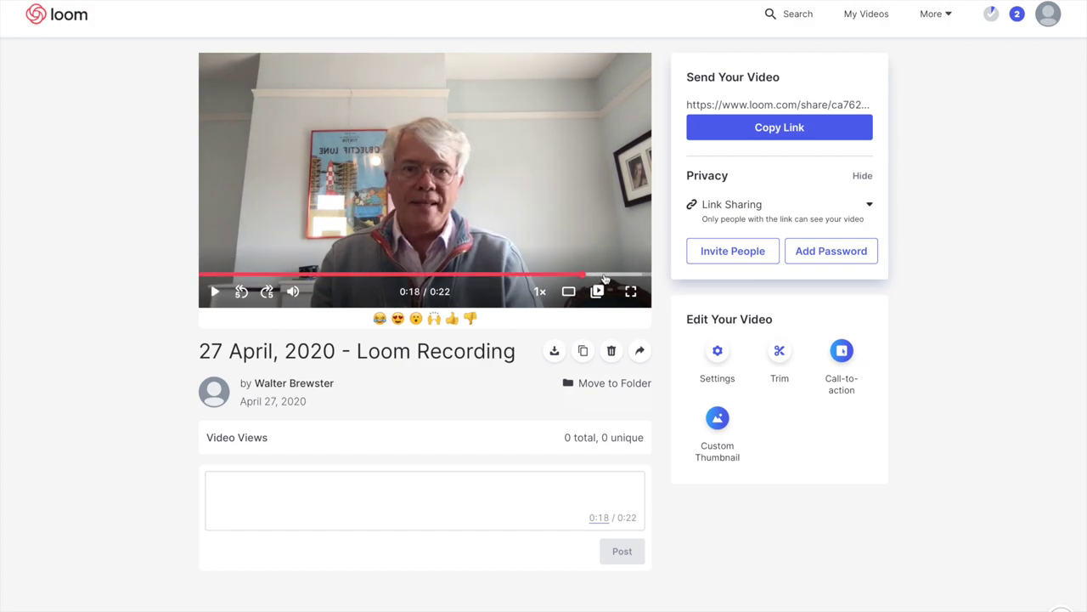
Skip to about 0:20 and play the ending, replay the recording from the start and pause it.
{"action": "left_click", "coordinate": [611, 275]}
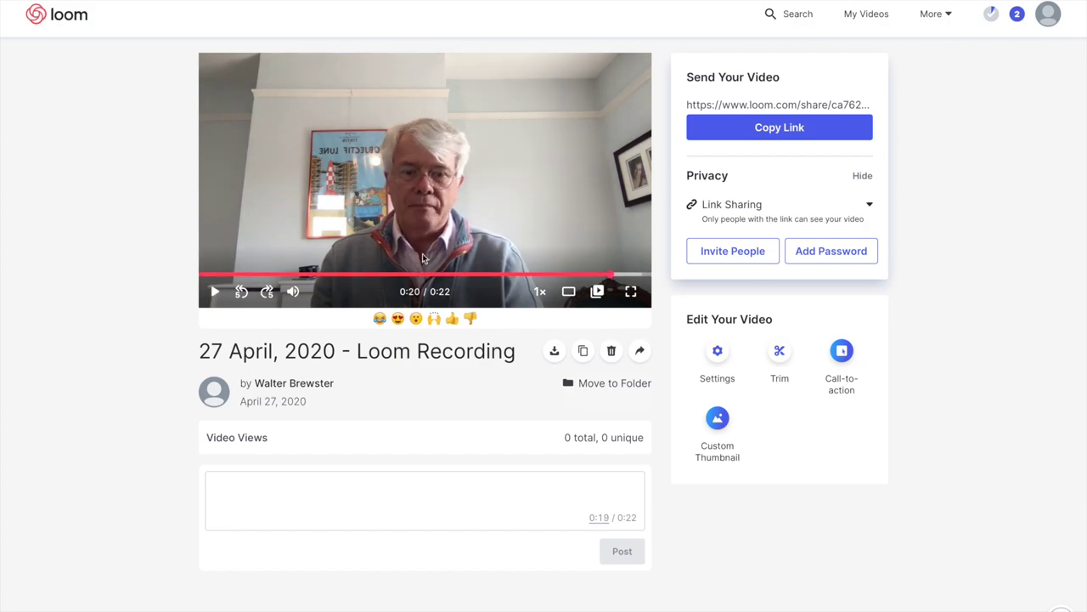
{"action": "left_click", "coordinate": [215, 292]}
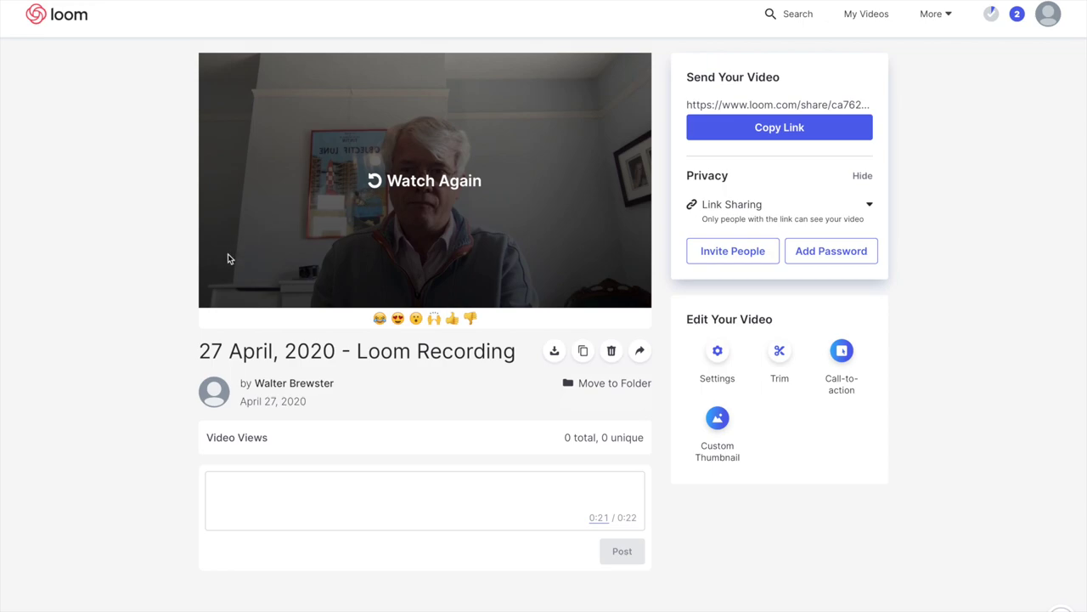
{"action": "left_click", "coordinate": [428, 182]}
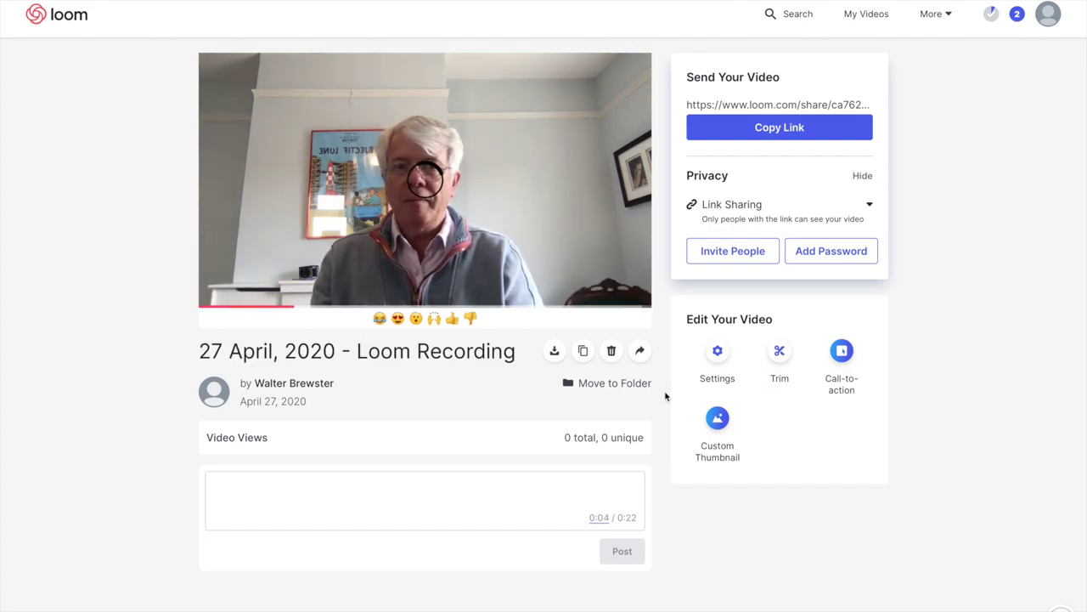
{"action": "mouse_move", "coordinate": [419, 172]}
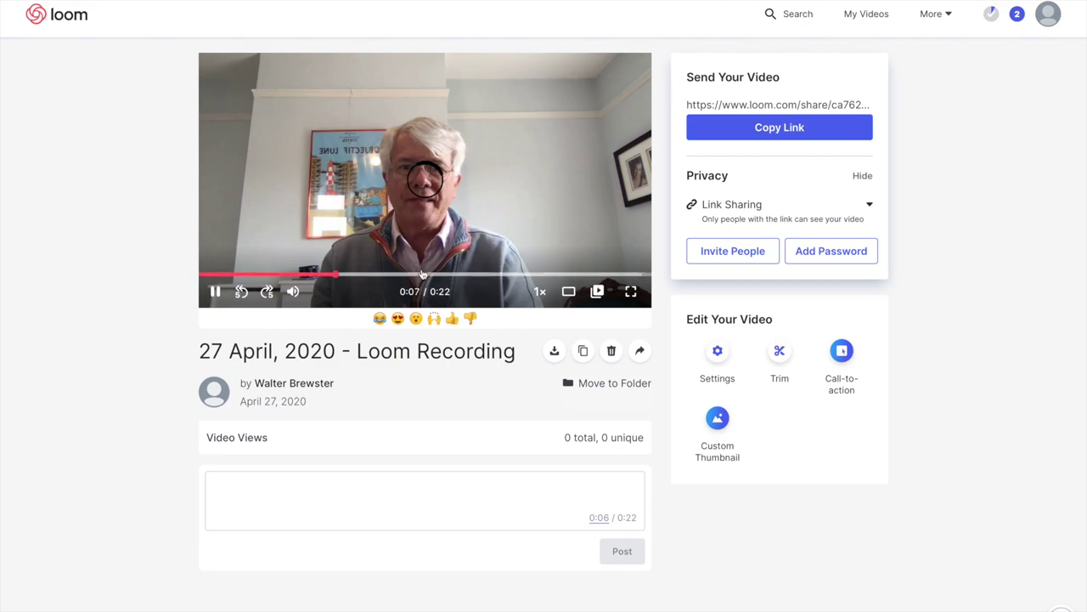
{"action": "left_click", "coordinate": [215, 291]}
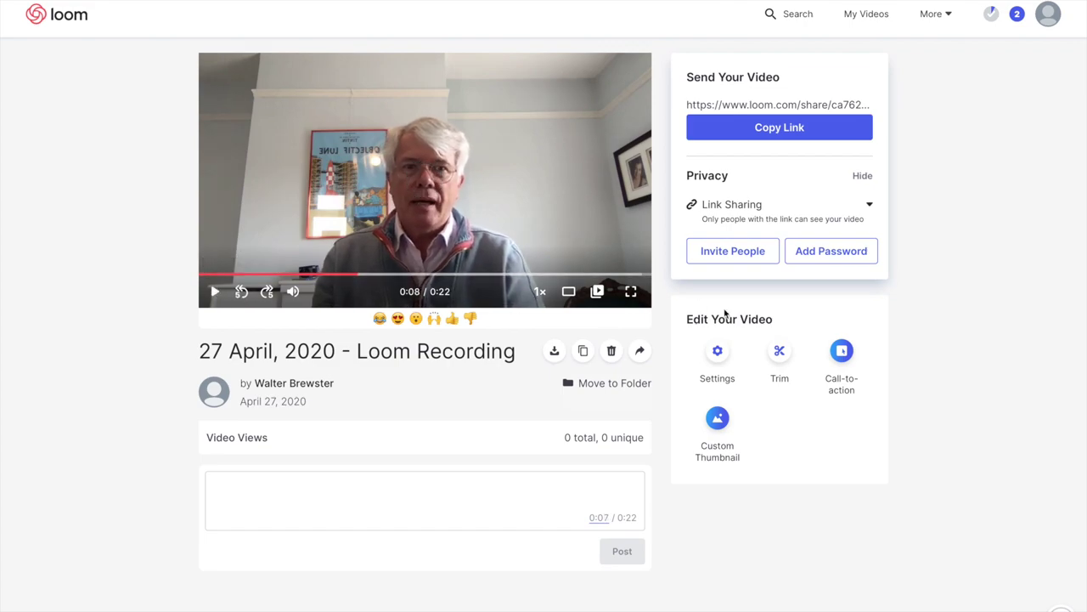
Trim the recording by removing the section from 0:19.7 to 0:21.5 and publish the changes.
{"action": "left_click", "coordinate": [774, 353]}
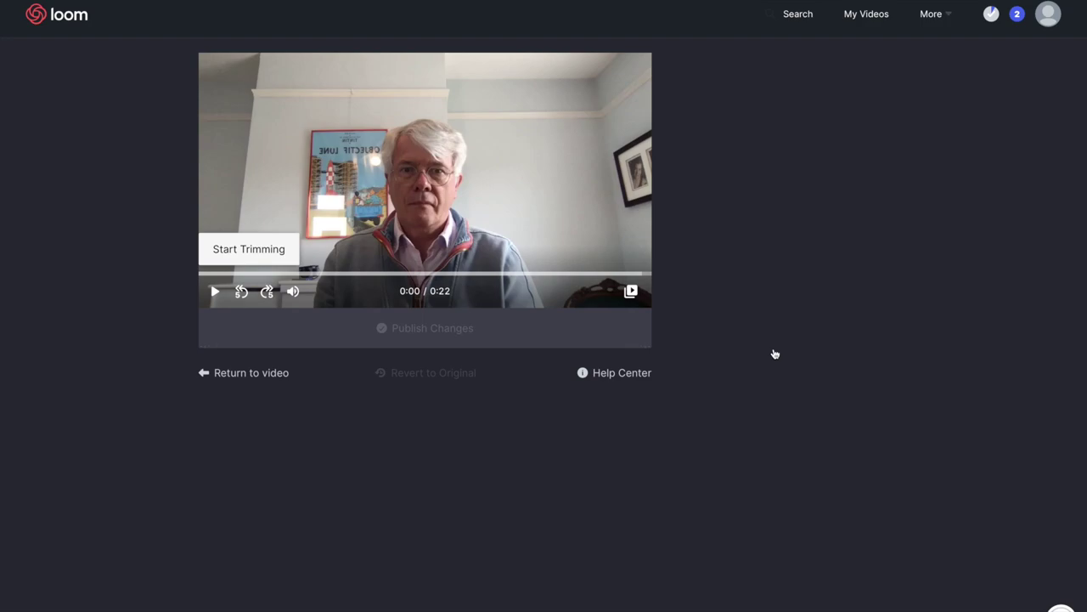
{"action": "left_click", "coordinate": [255, 254]}
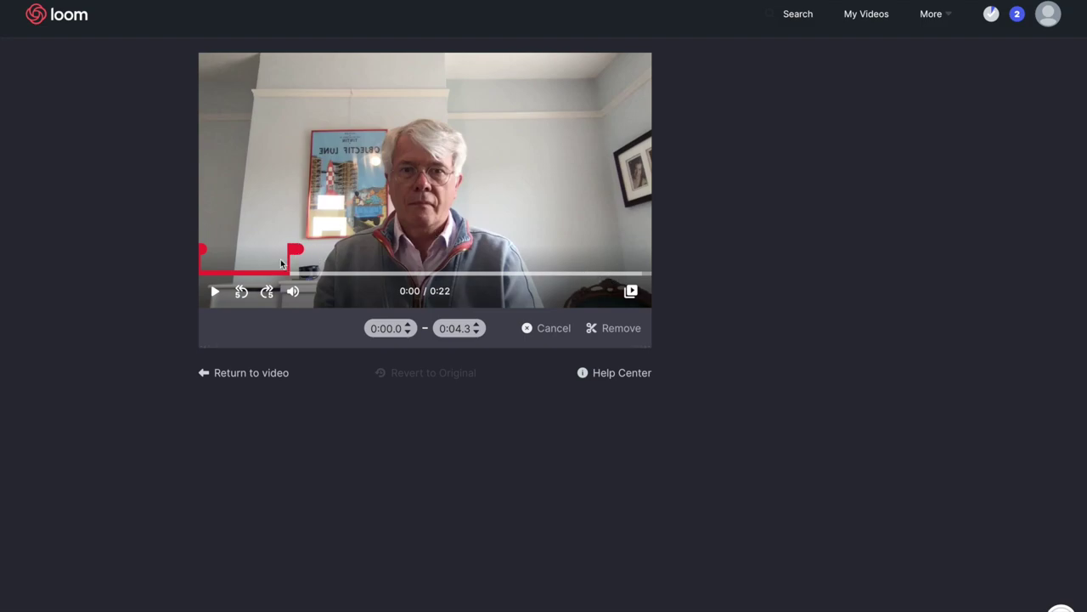
{"action": "left_click_drag", "start_coordinate": [293, 249], "coordinate": [654, 248]}
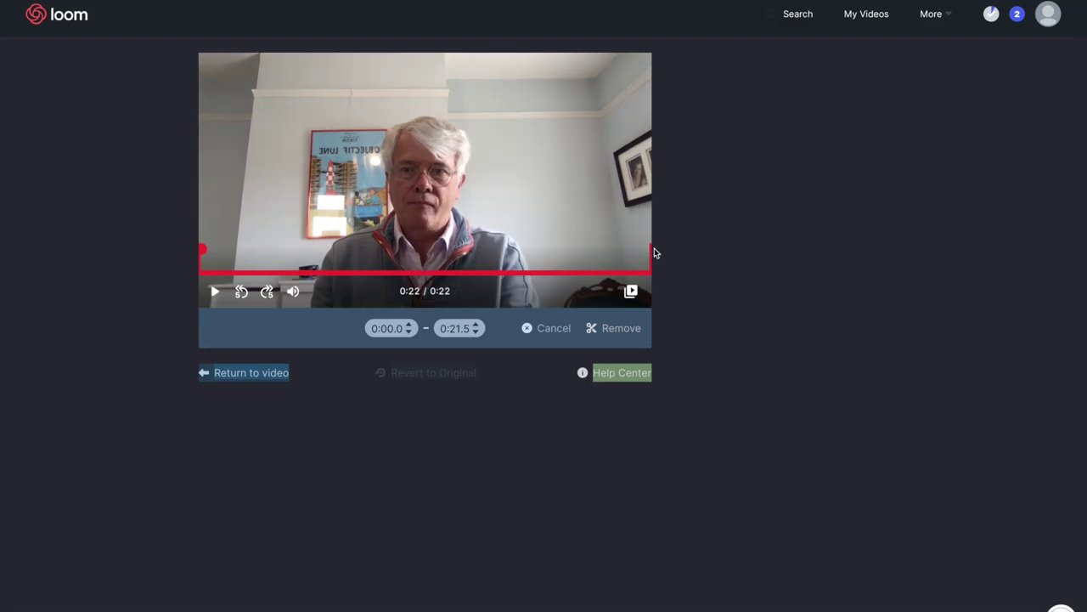
{"action": "left_click_drag", "start_coordinate": [203, 249], "coordinate": [612, 240]}
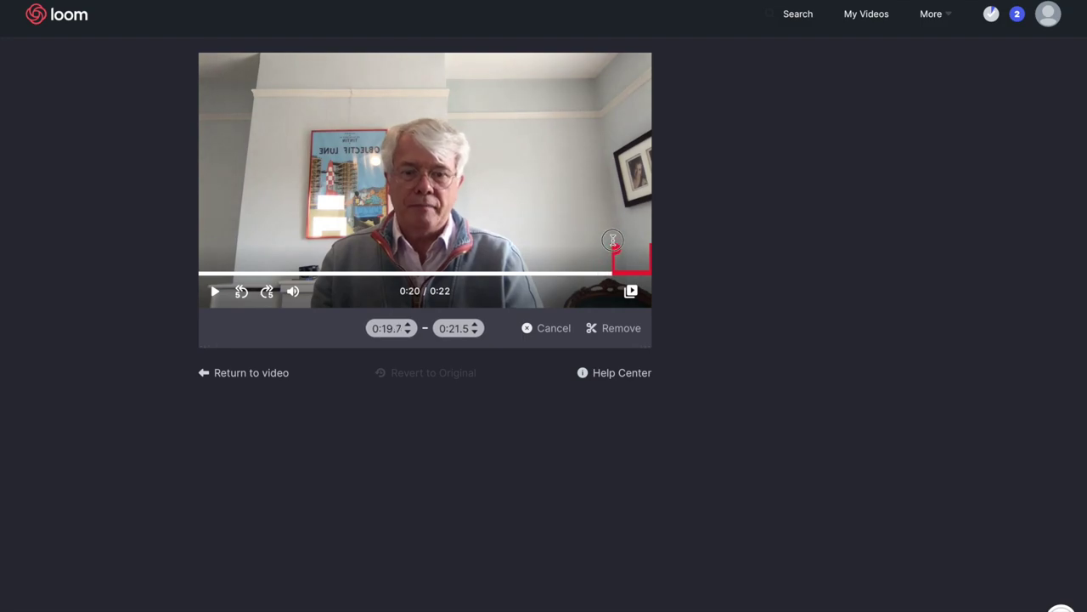
{"action": "left_click_drag", "start_coordinate": [612, 240], "coordinate": [614, 245]}
{"action": "left_click", "coordinate": [617, 330]}
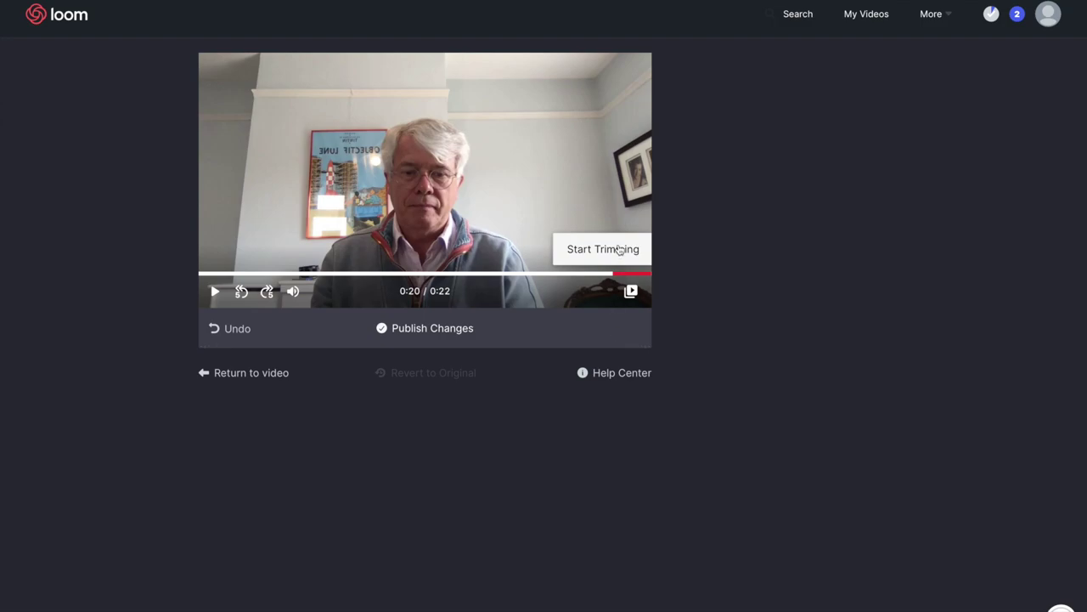
{"action": "left_click", "coordinate": [391, 334]}
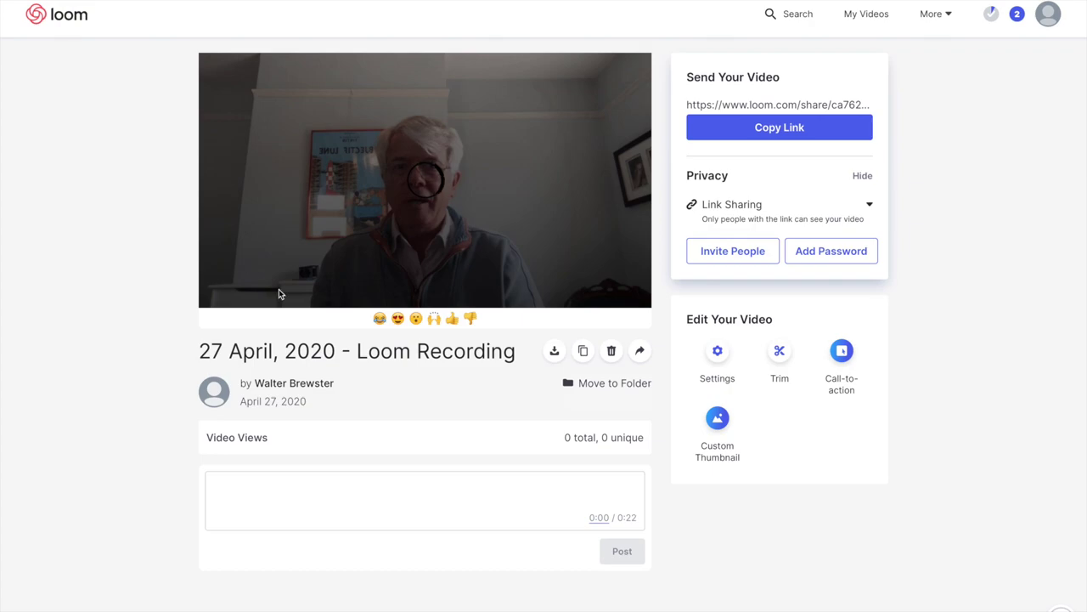
Play the trimmed recording and skip near its end to check the cut.
{"action": "mouse_move", "coordinate": [402, 199]}
{"action": "left_click", "coordinate": [423, 183]}
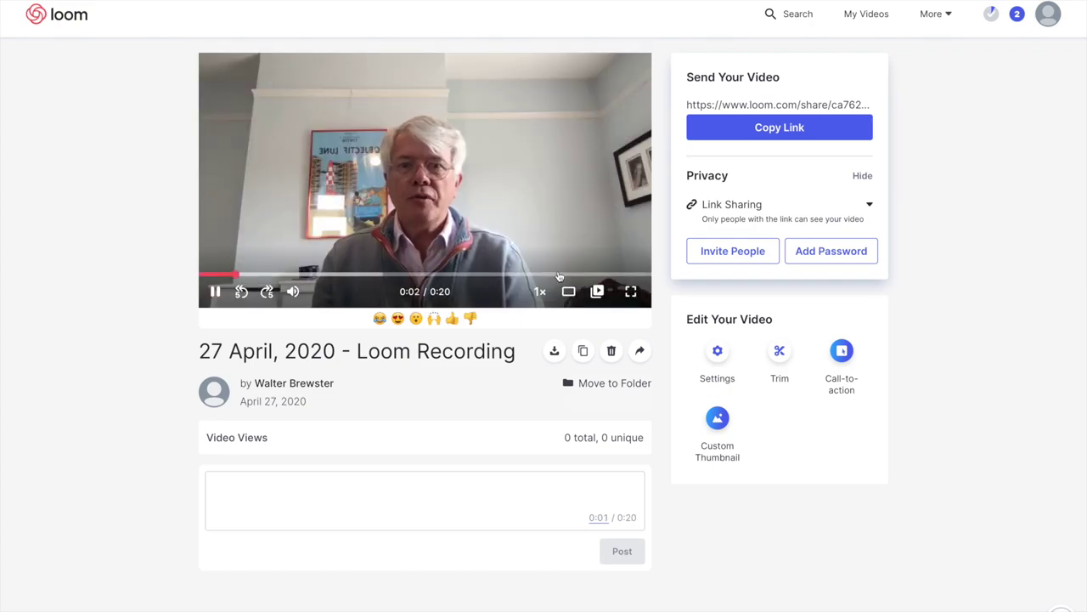
{"action": "left_click", "coordinate": [602, 276]}
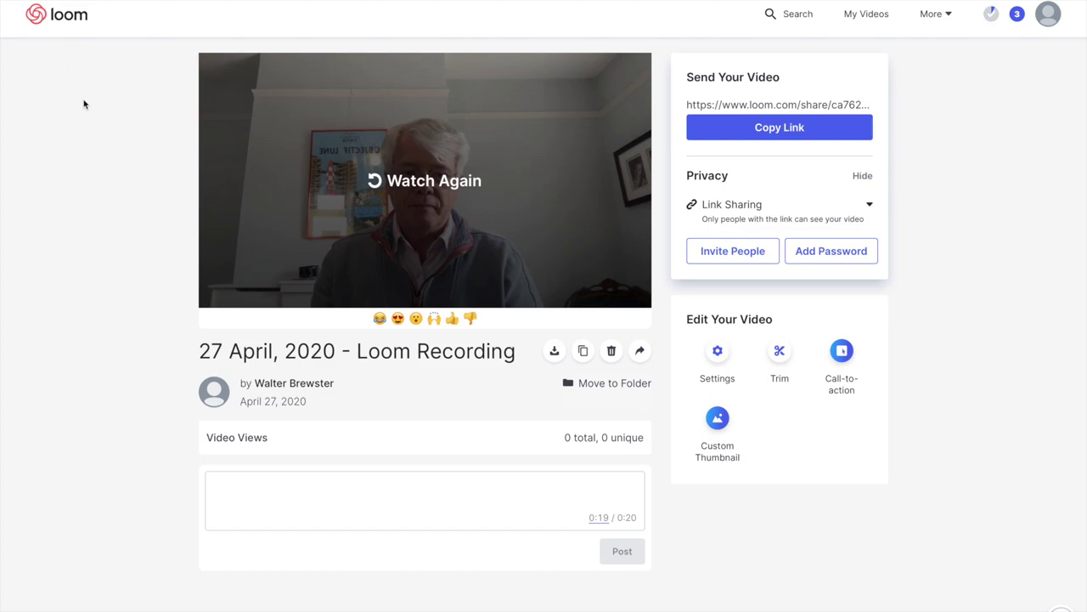
Return to the My Videos library.
{"action": "left_click", "coordinate": [867, 15]}
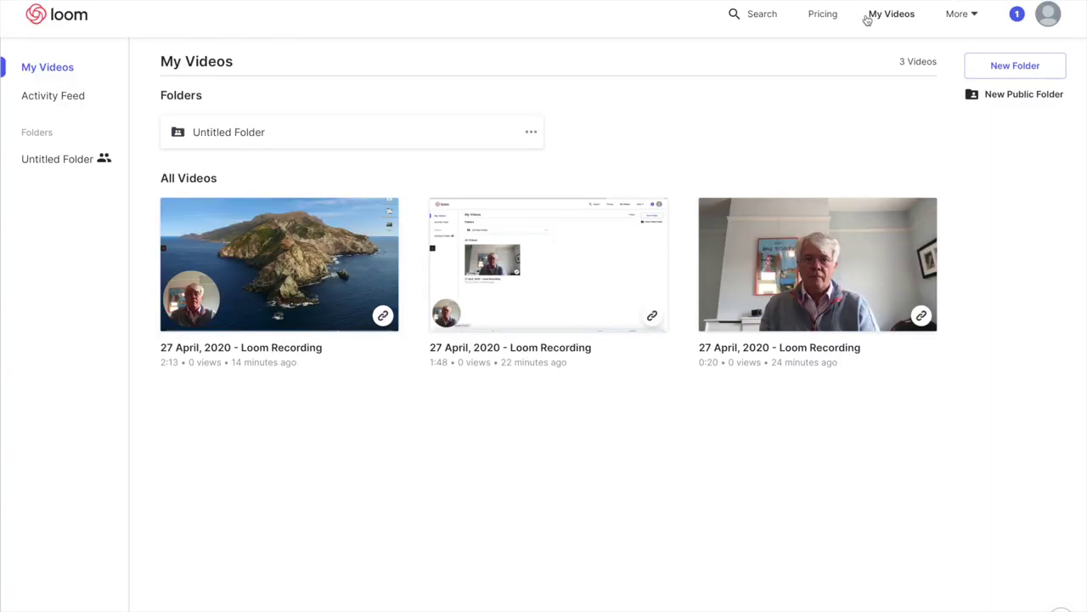
{"action": "mouse_move", "coordinate": [760, 325]}
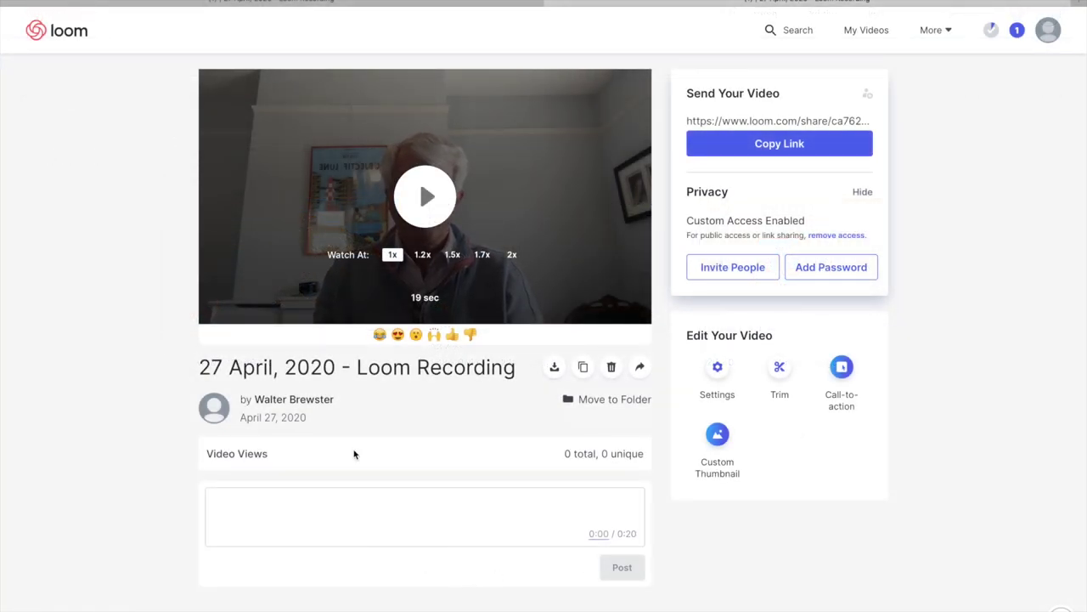
Retitle the recording as "Recorder lesson No 1".
{"action": "left_click", "coordinate": [358, 368]}
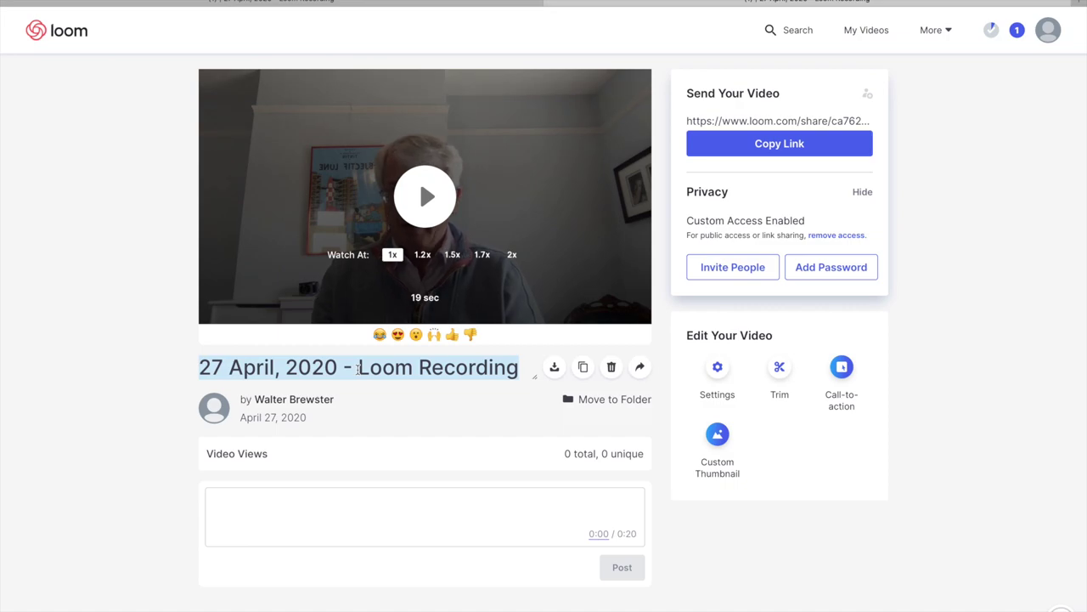
{"action": "type", "text": "Recor"}
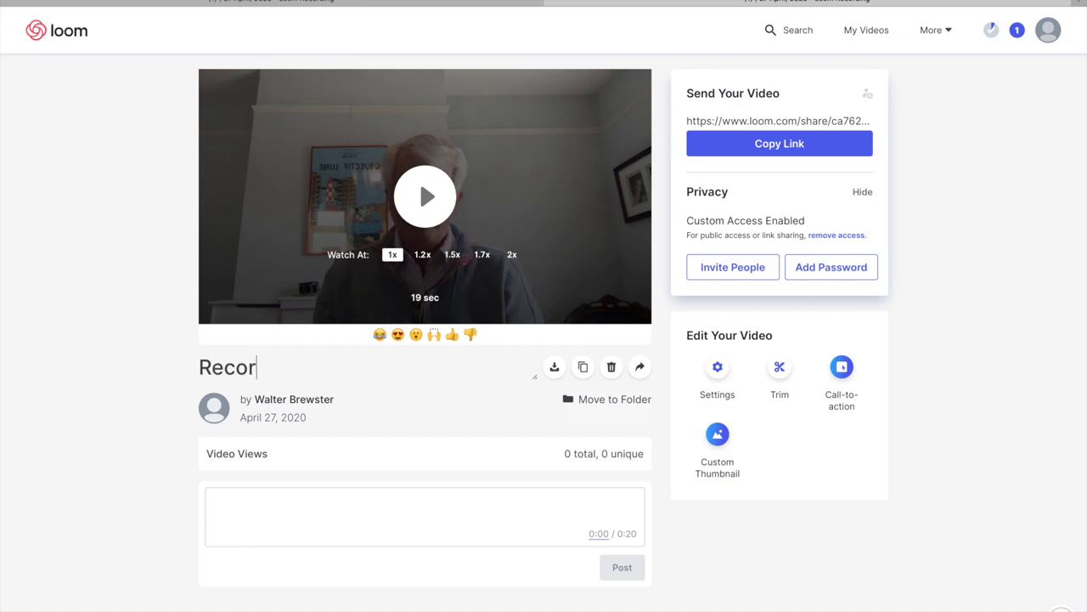
{"action": "type", "text": "der lesson N"}
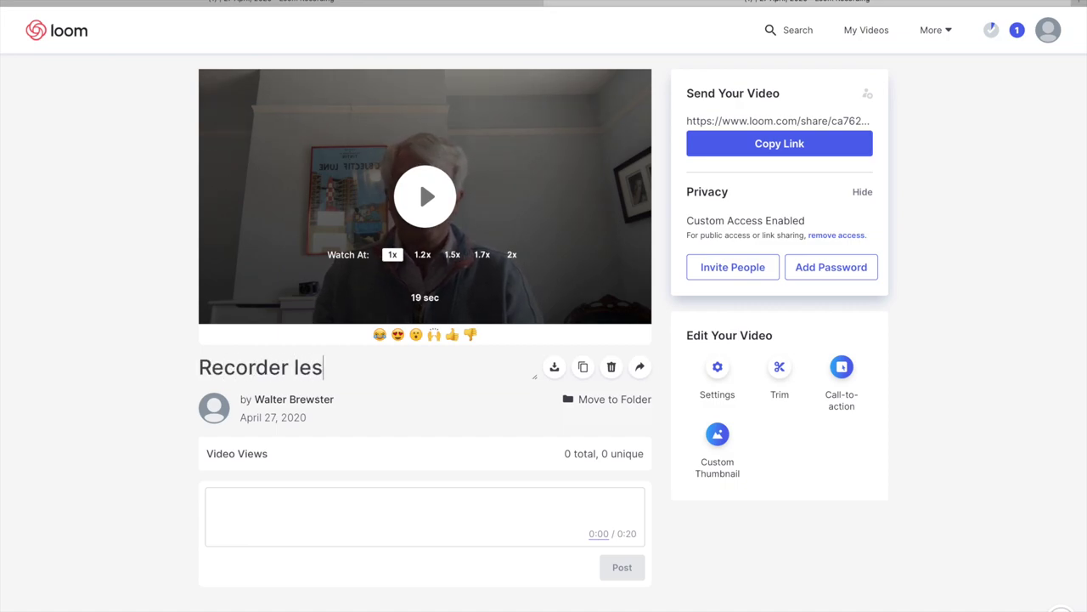
{"action": "type", "text": "o 1"}
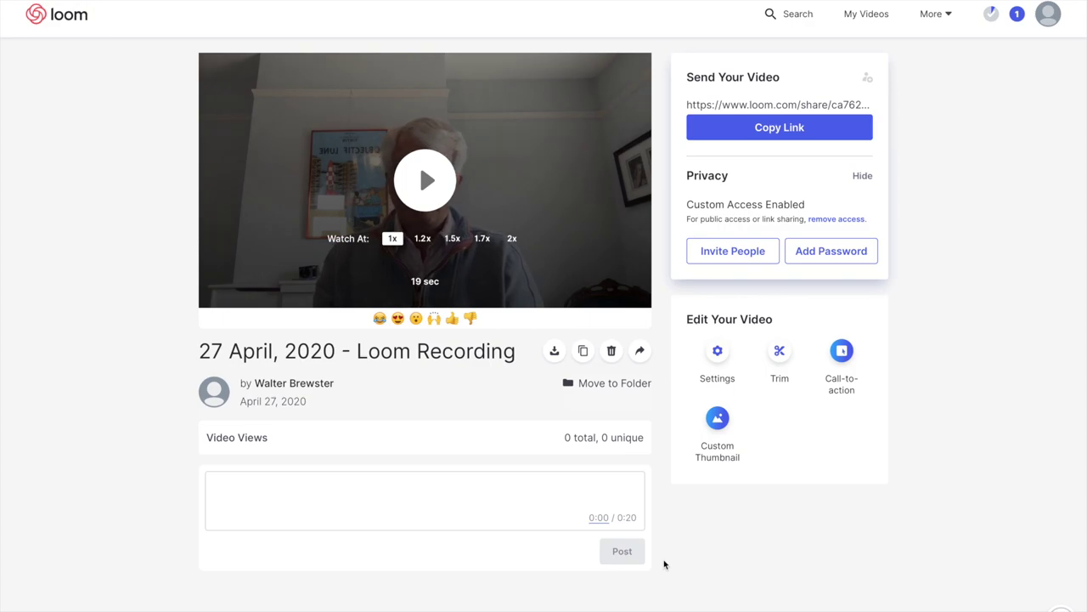
Turn off Flip camera in the recording's settings, save, and play it briefly to check the picture's orientation.
{"action": "left_click", "coordinate": [718, 352]}
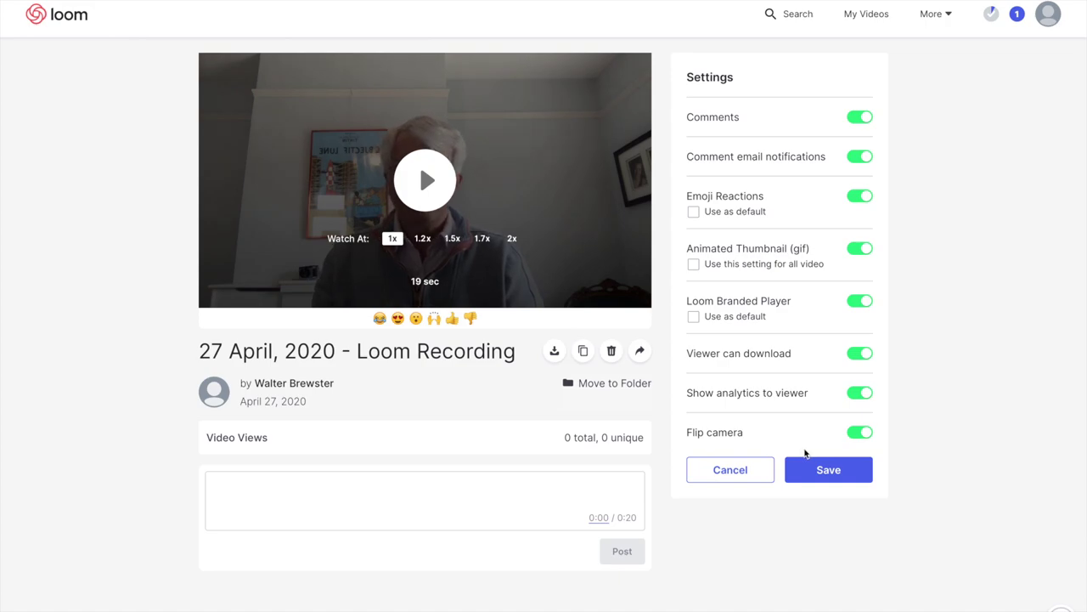
{"action": "left_click", "coordinate": [857, 435]}
{"action": "left_click", "coordinate": [832, 478]}
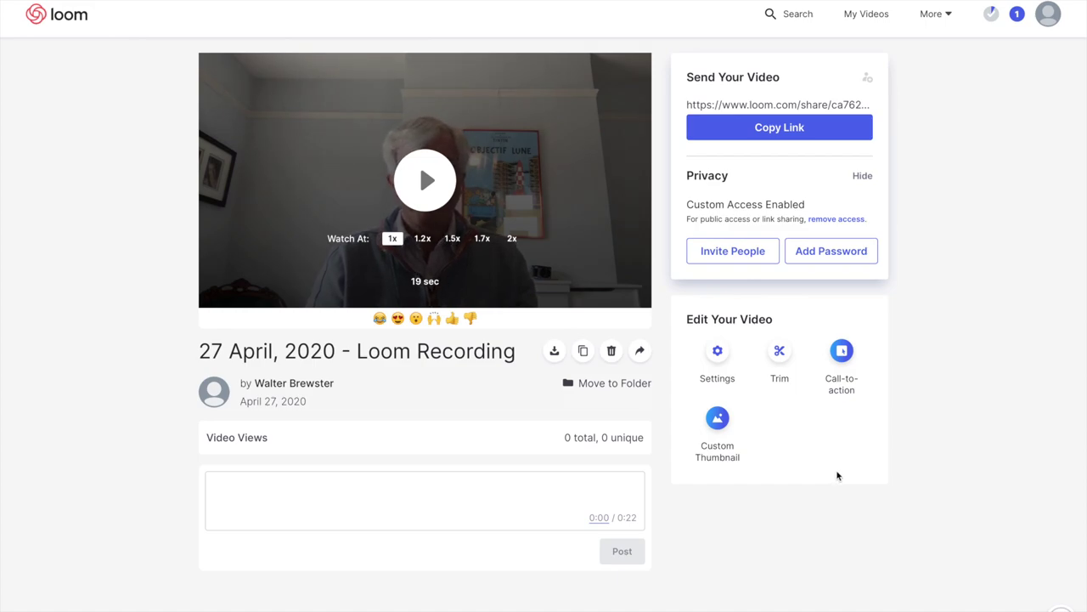
{"action": "left_click", "coordinate": [425, 180]}
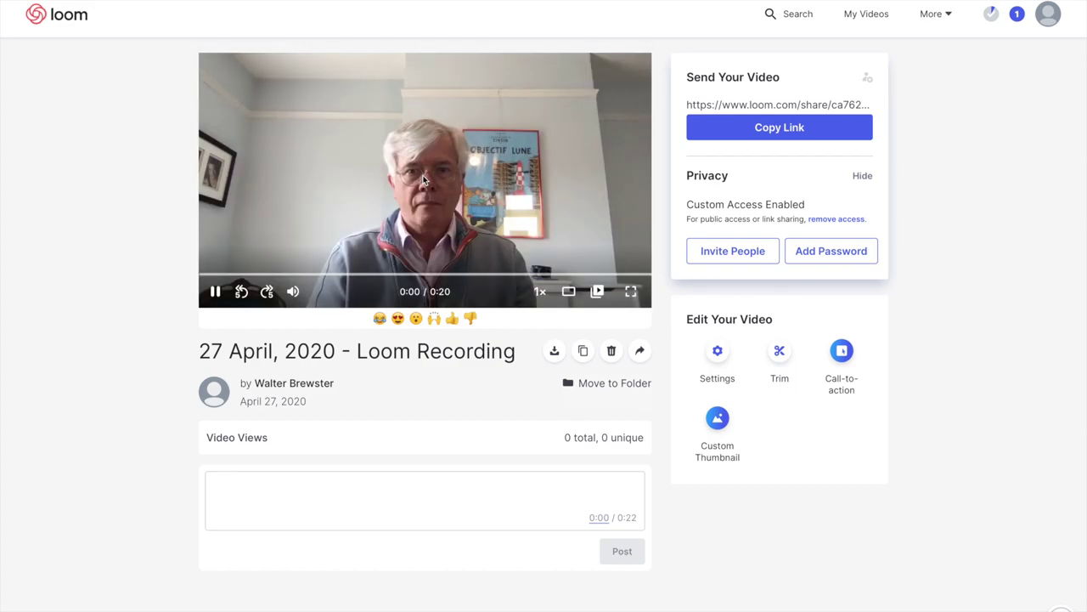
{"action": "left_click", "coordinate": [215, 291]}
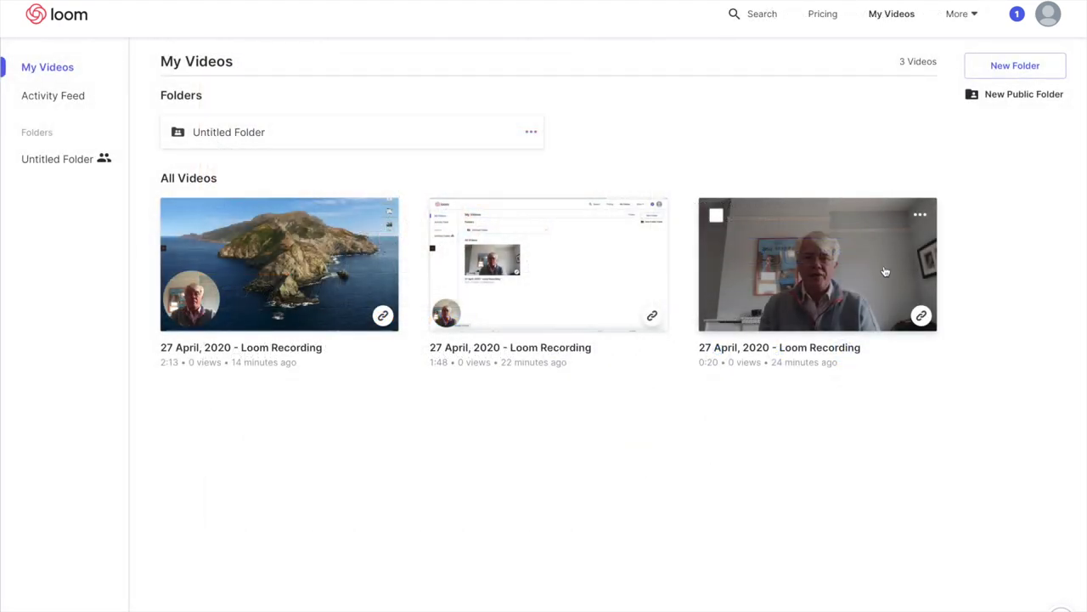
Open the webcam-only recording from the library and choose Link Sharing as its privacy option.
{"action": "left_click", "coordinate": [880, 259]}
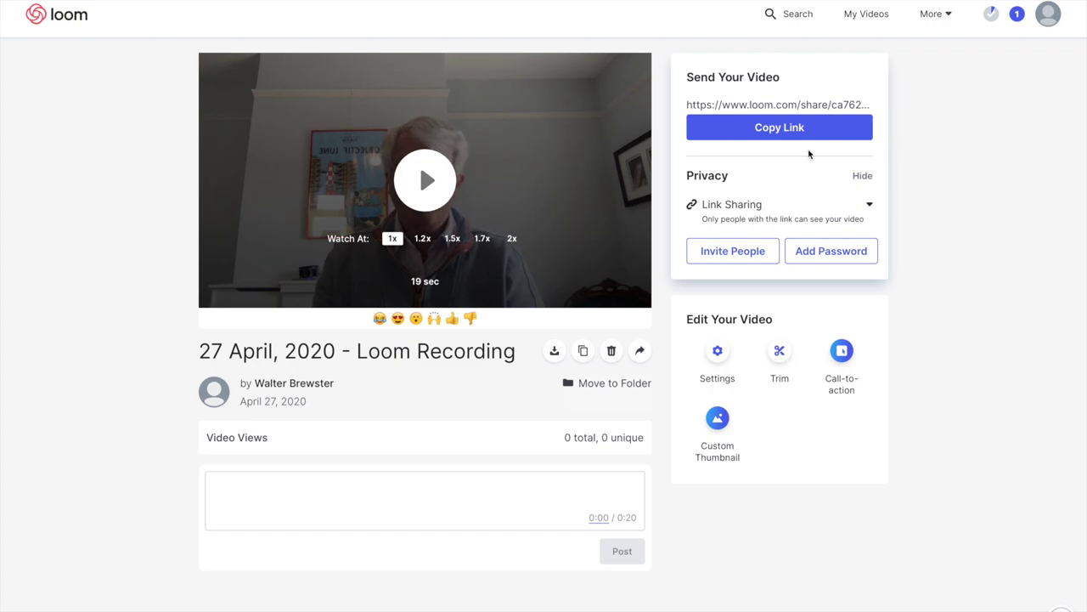
{"action": "left_click", "coordinate": [865, 206]}
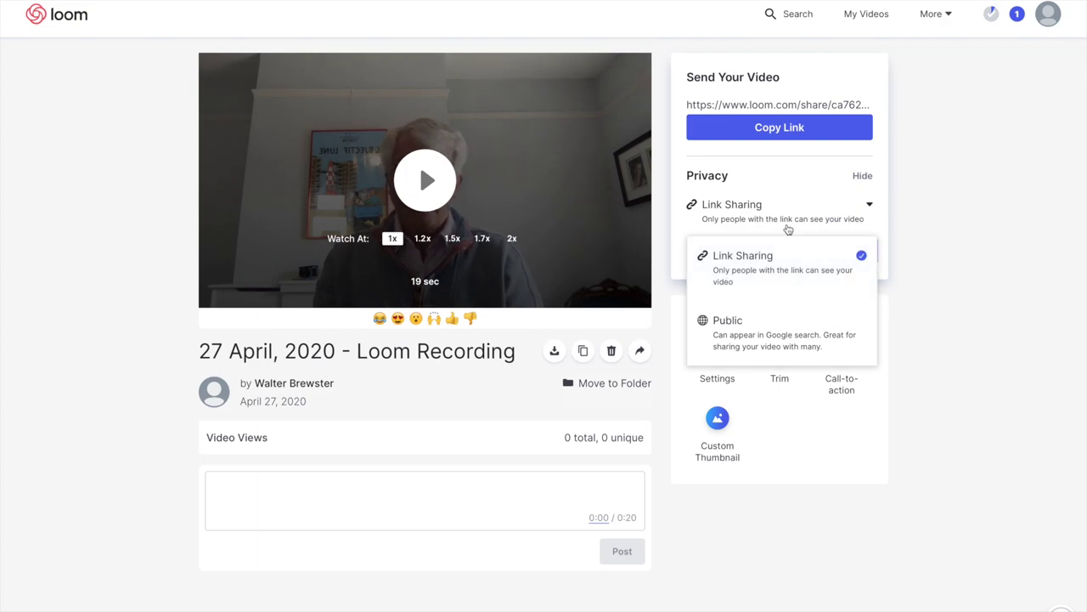
{"action": "left_click", "coordinate": [778, 268]}
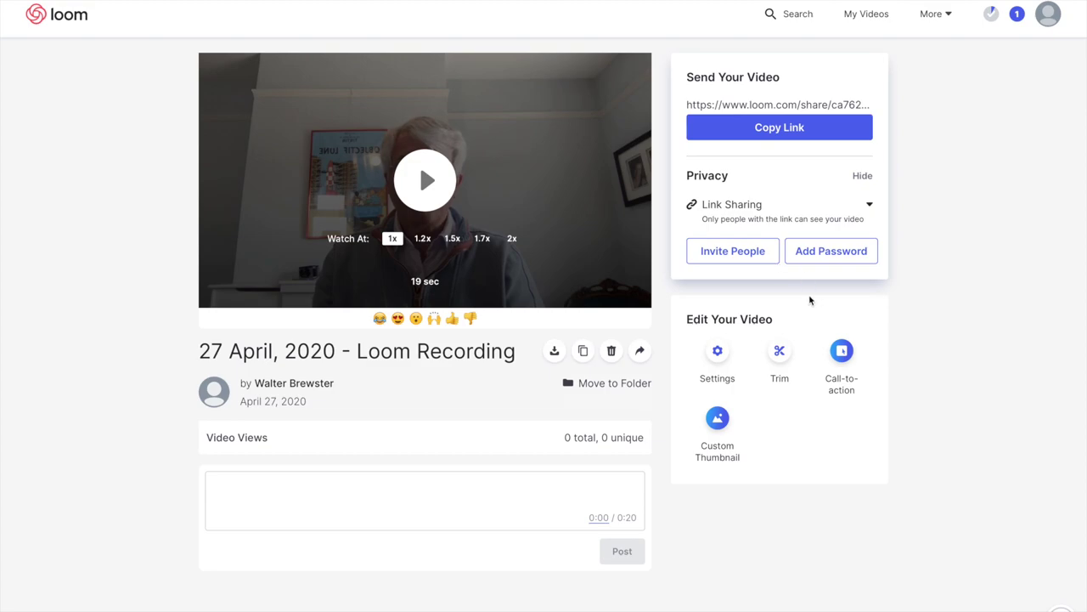
Start inviting a specific viewer to the video by entering their e-mail address under Custom Access.
{"action": "left_click", "coordinate": [747, 251]}
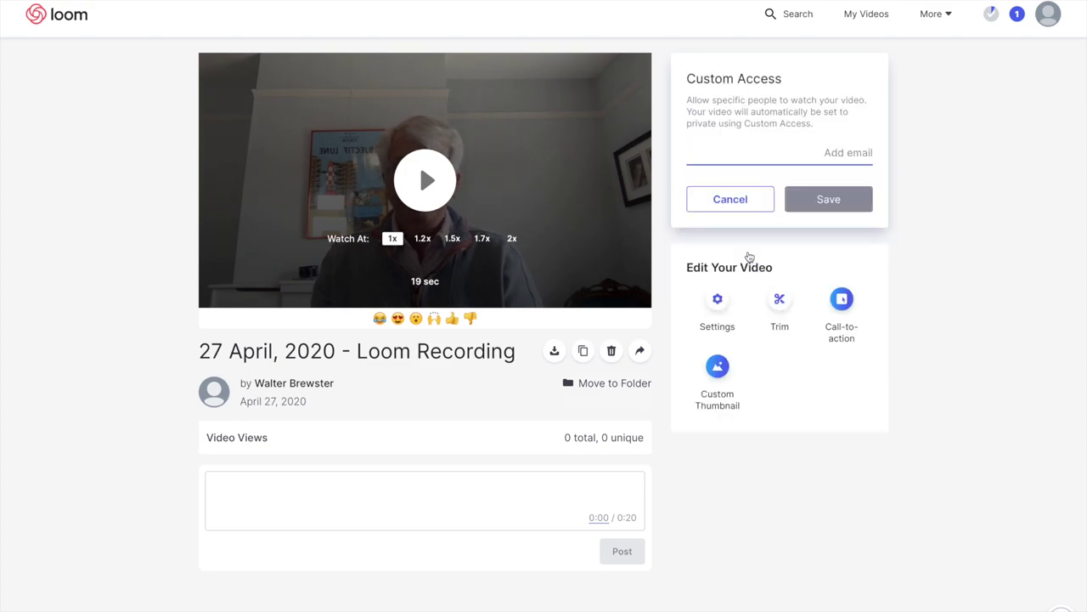
{"action": "type", "text": "wal"}
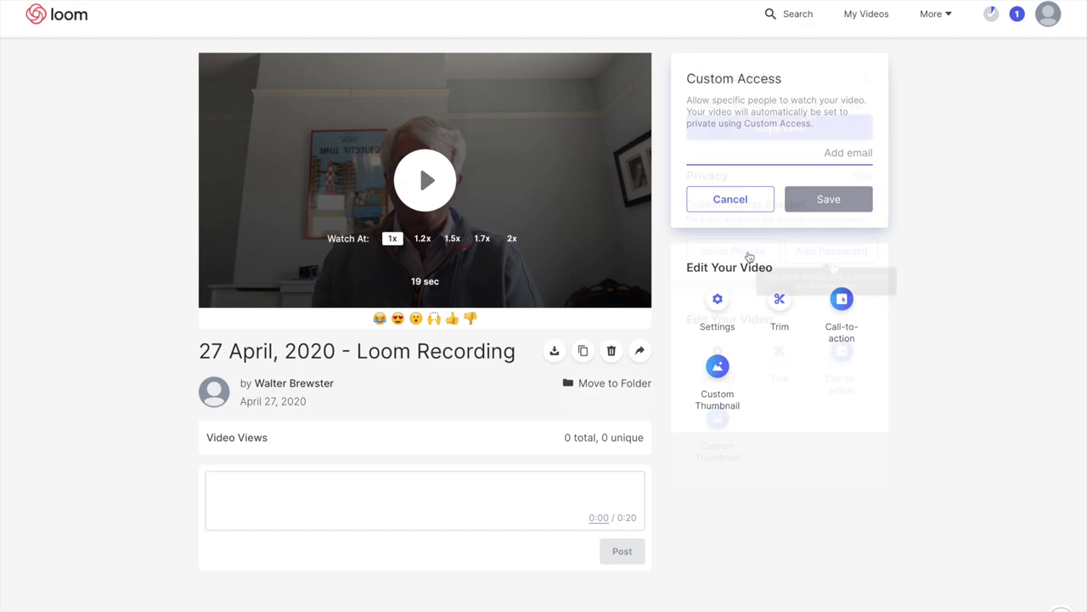